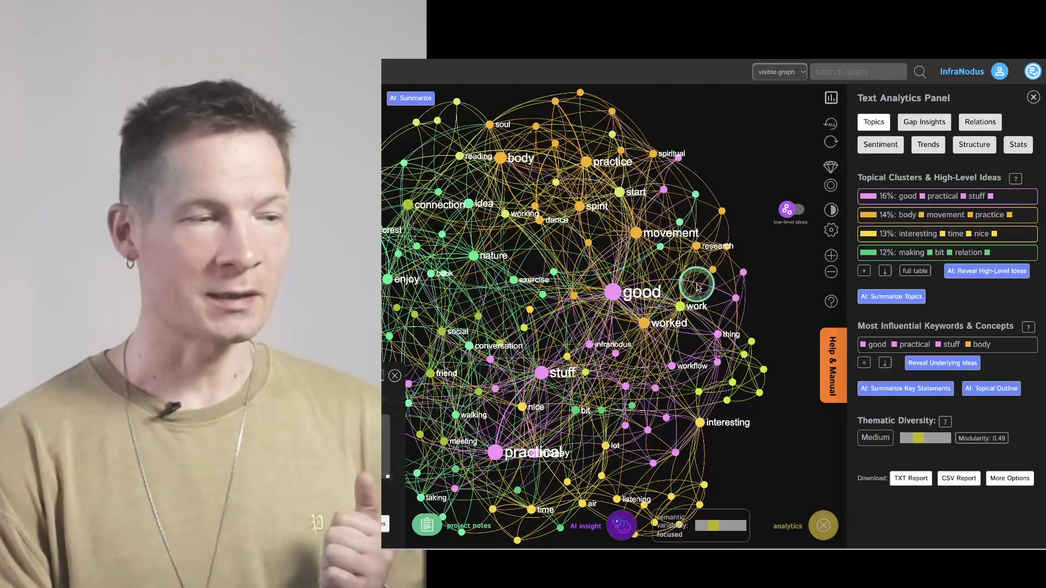
- Inspect the connections of the "good" and "stuff" nodes one at a time, clearing each selection again
left_click_drag(526, 268, 594, 243)
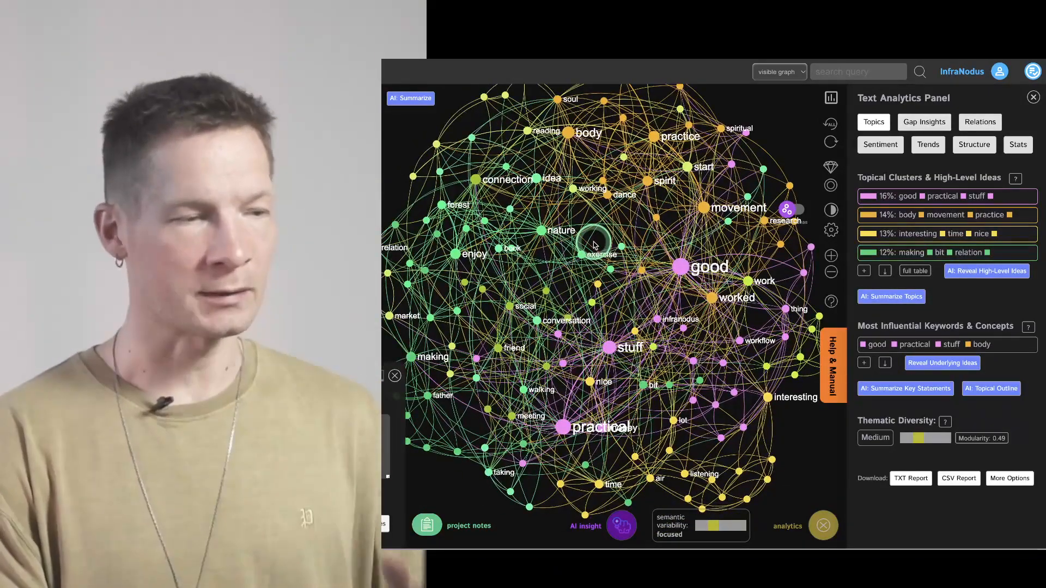
left_click(682, 267)
left_click(681, 267)
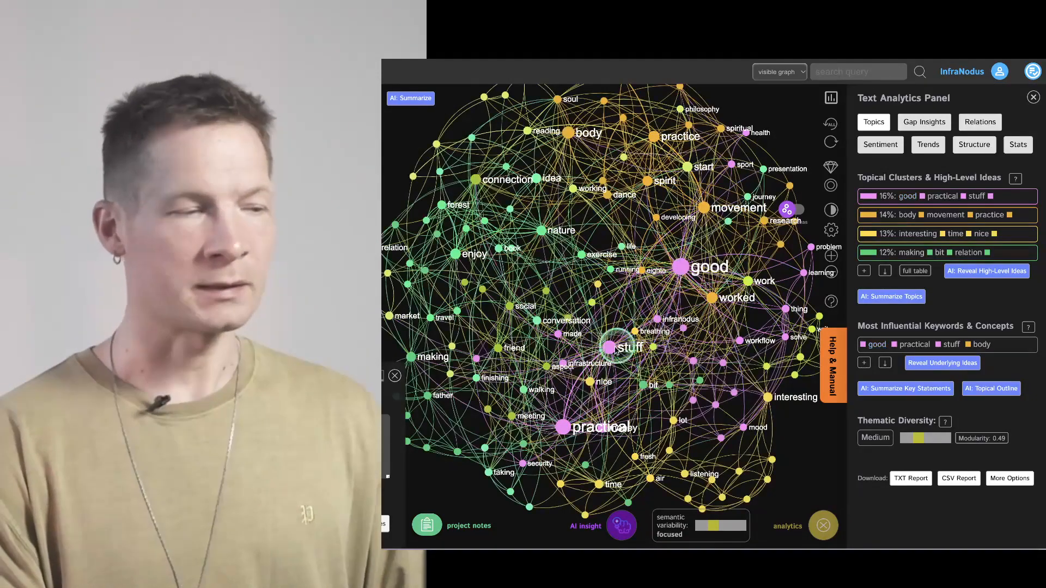
left_click(613, 347)
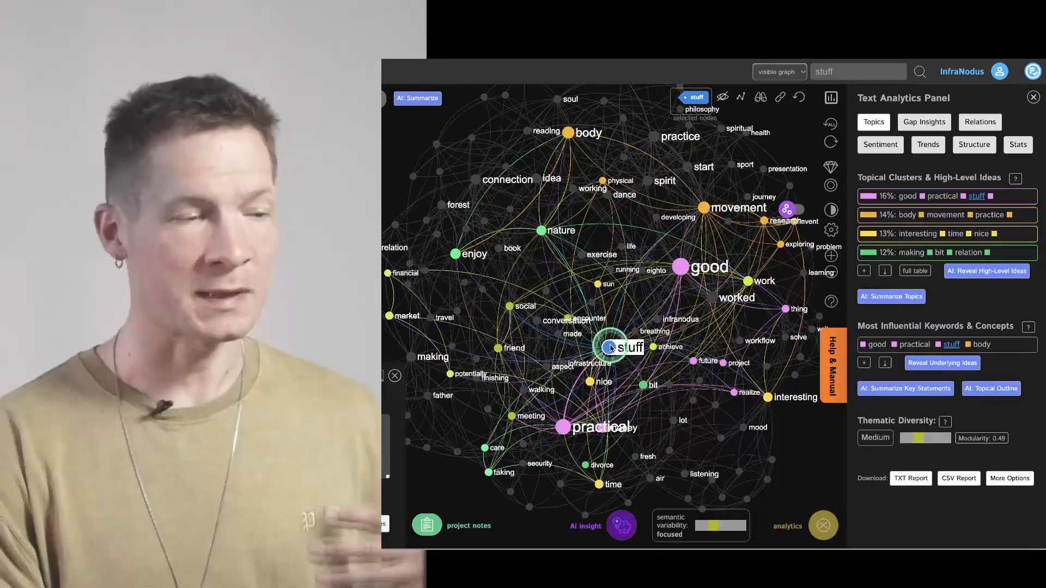
left_click(611, 347)
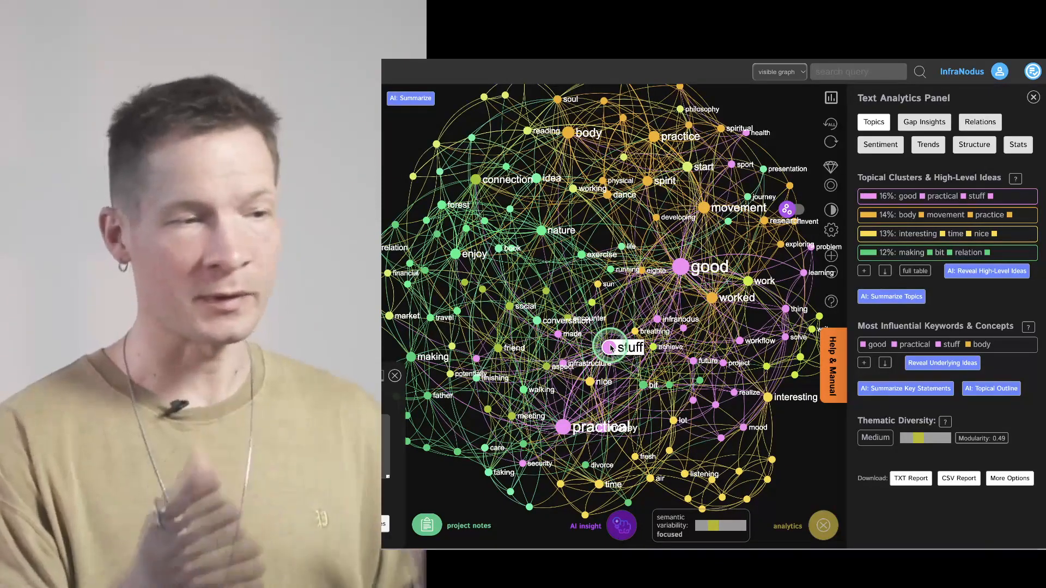
- Highlight the connections of the "body" node in the graph, and clear the selection
left_click_drag(615, 265, 623, 317)
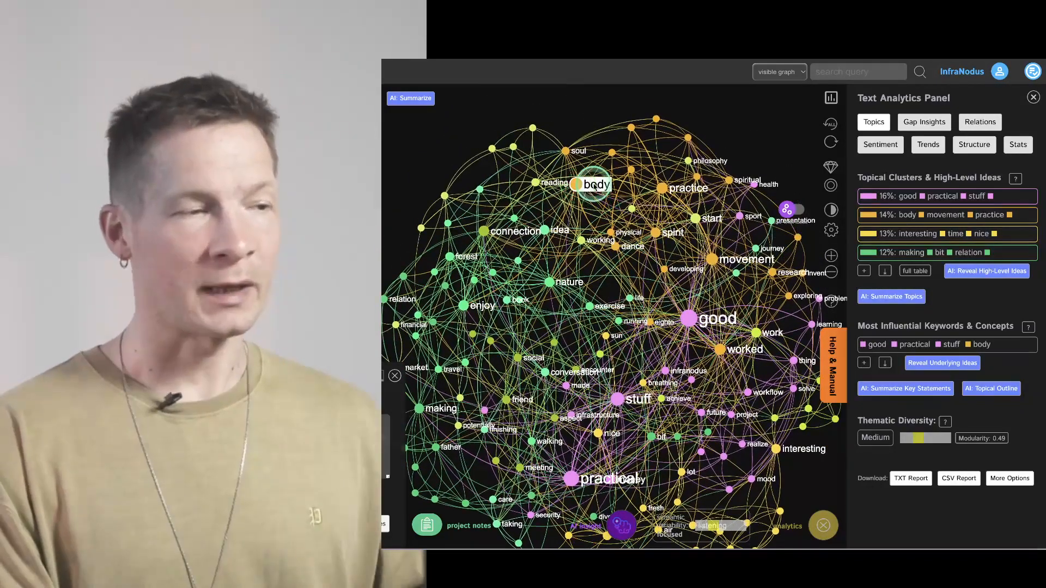
left_click(587, 186)
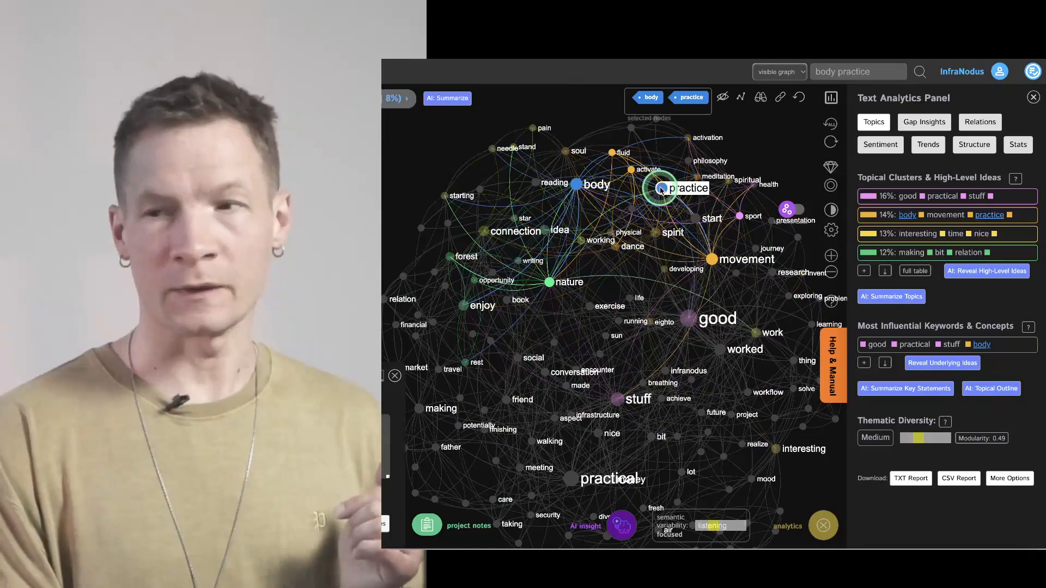
left_click(575, 184)
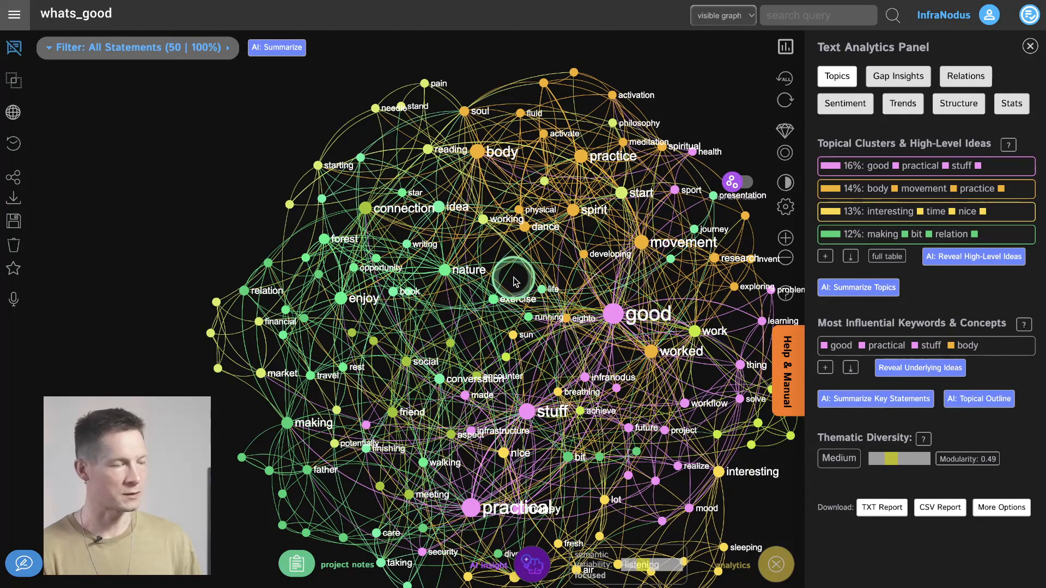
- Browse the list of private graphs down to whats_good, and close the list
left_click_drag(520, 282, 482, 263)
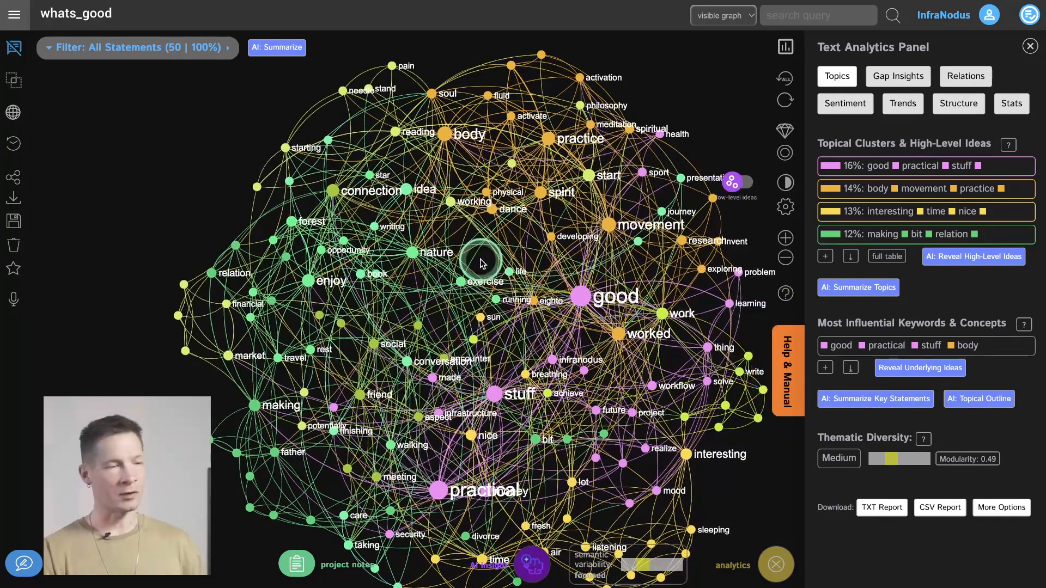
left_click(15, 18)
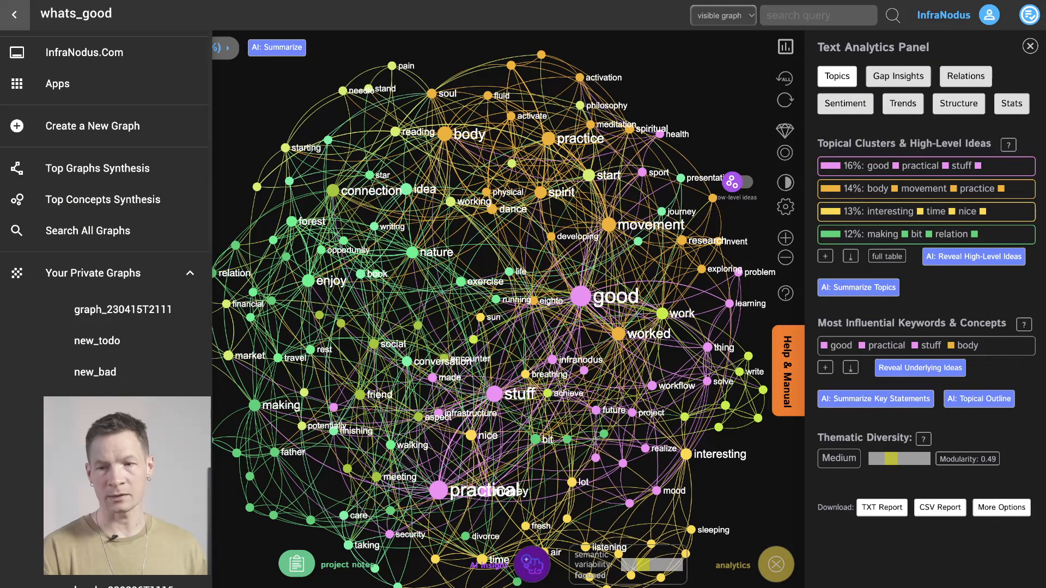
left_click(122, 466)
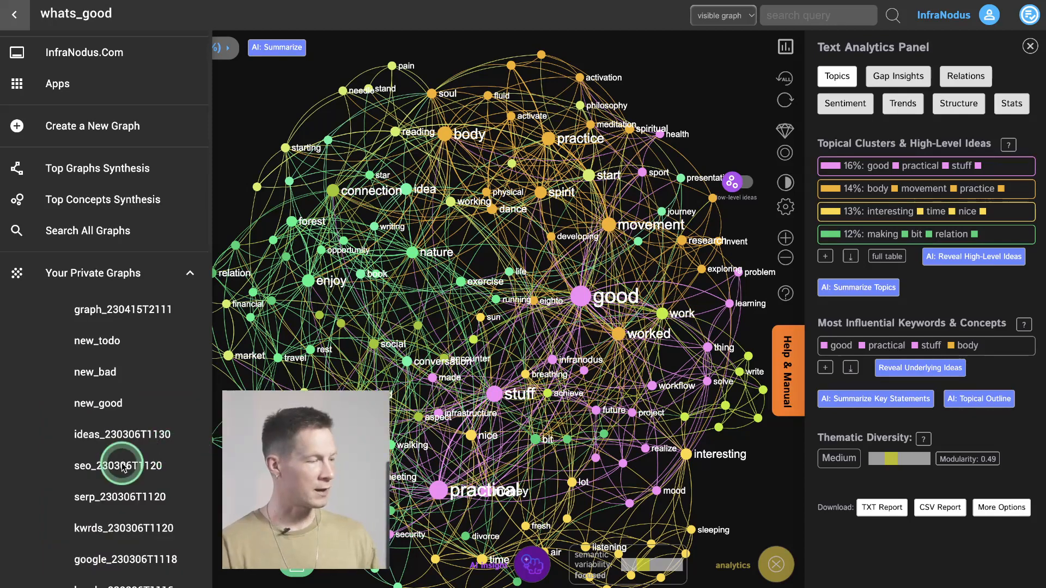
scroll(122, 466, "down", 15)
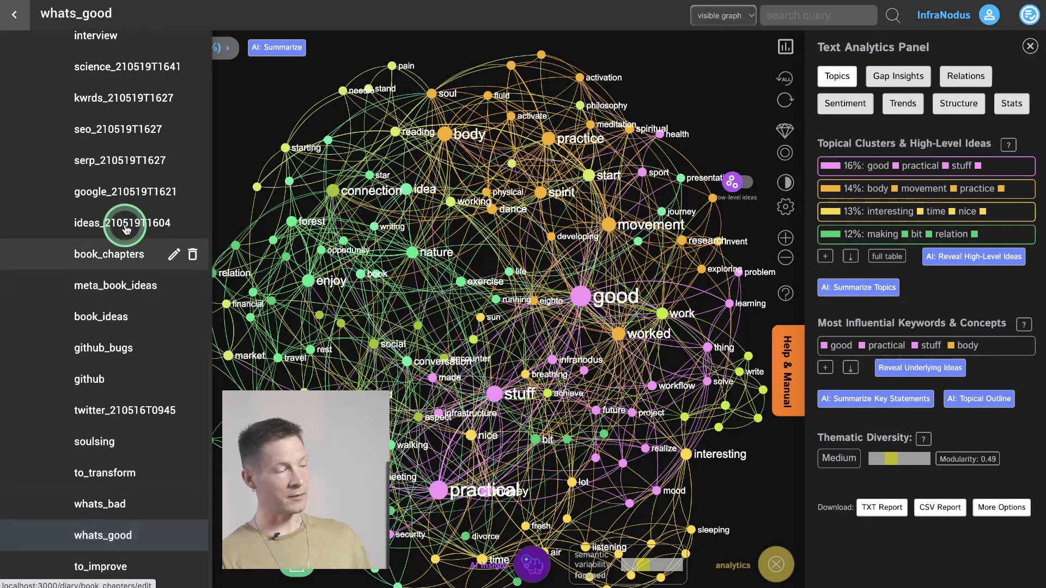
left_click(14, 14)
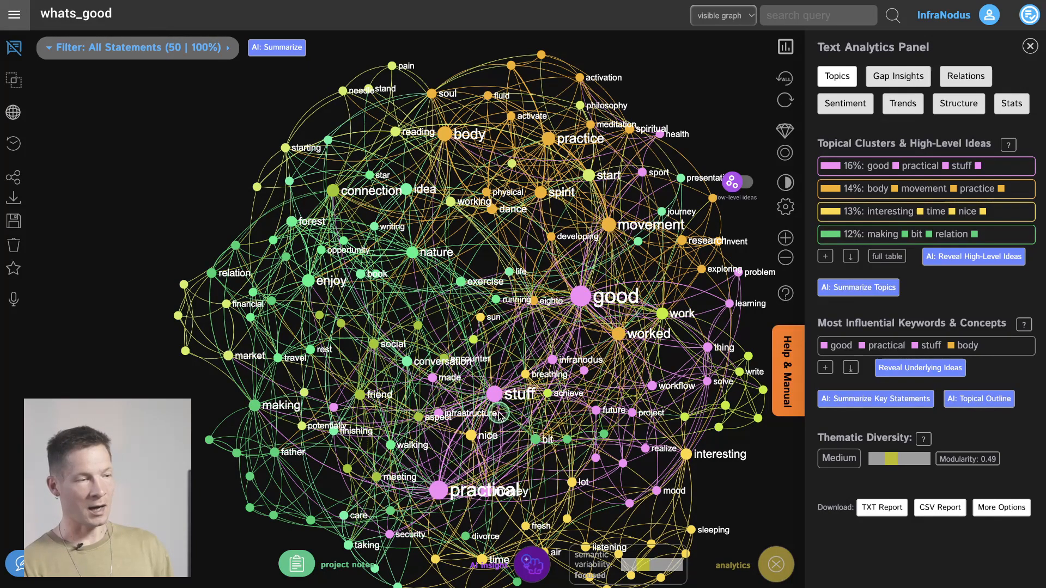
- Filter the graph by the "body" and "practice" nodes together, and deselect both nodes
left_click_drag(504, 355, 487, 339)
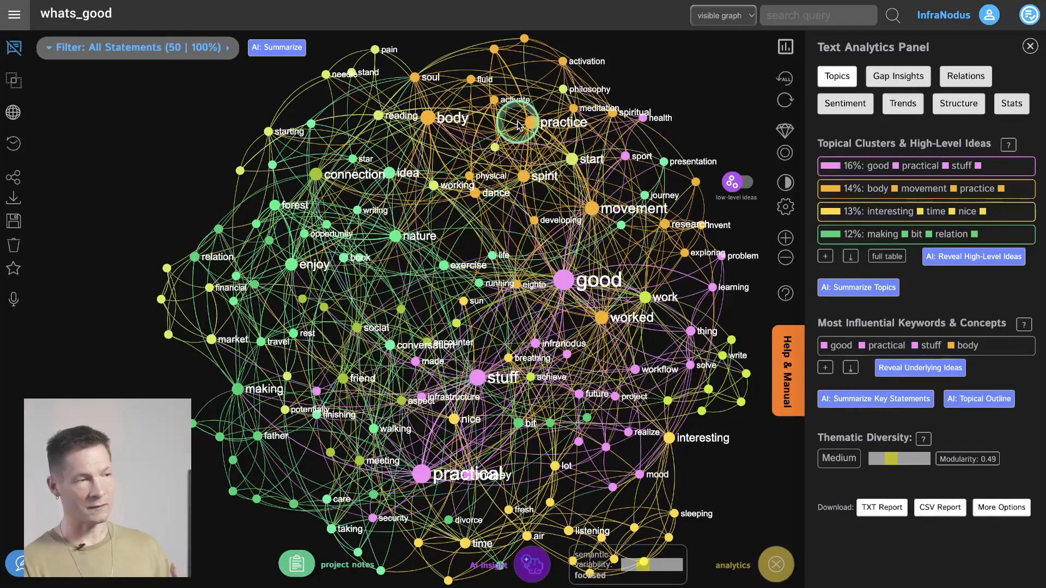
left_click(427, 119)
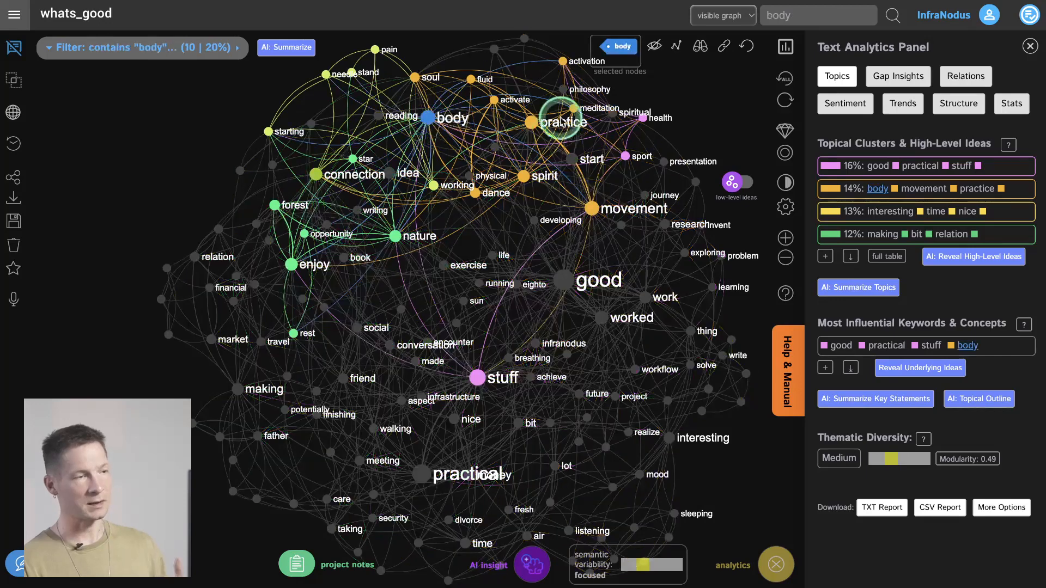
left_click(532, 123)
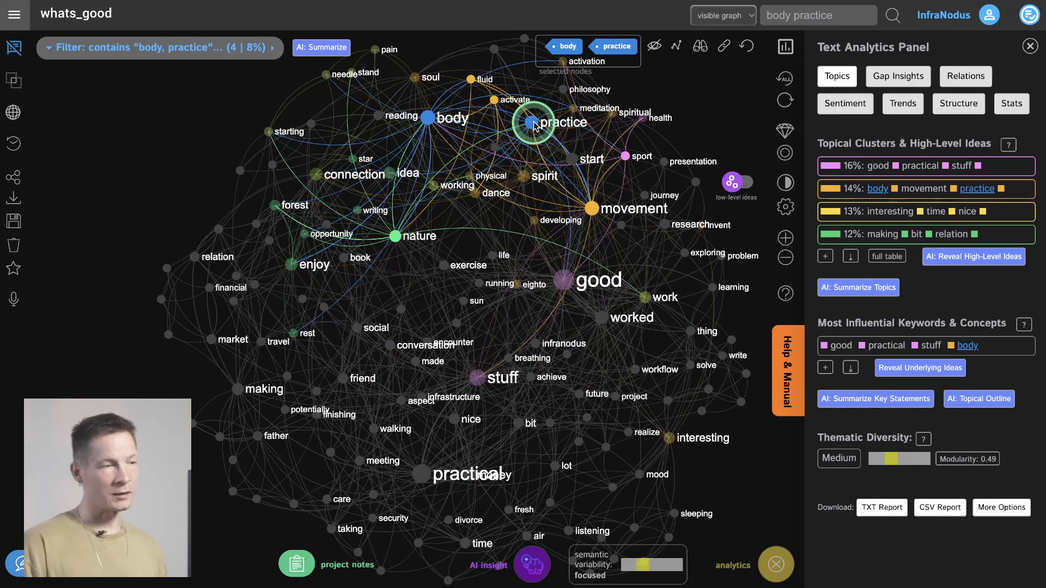
left_click(432, 121)
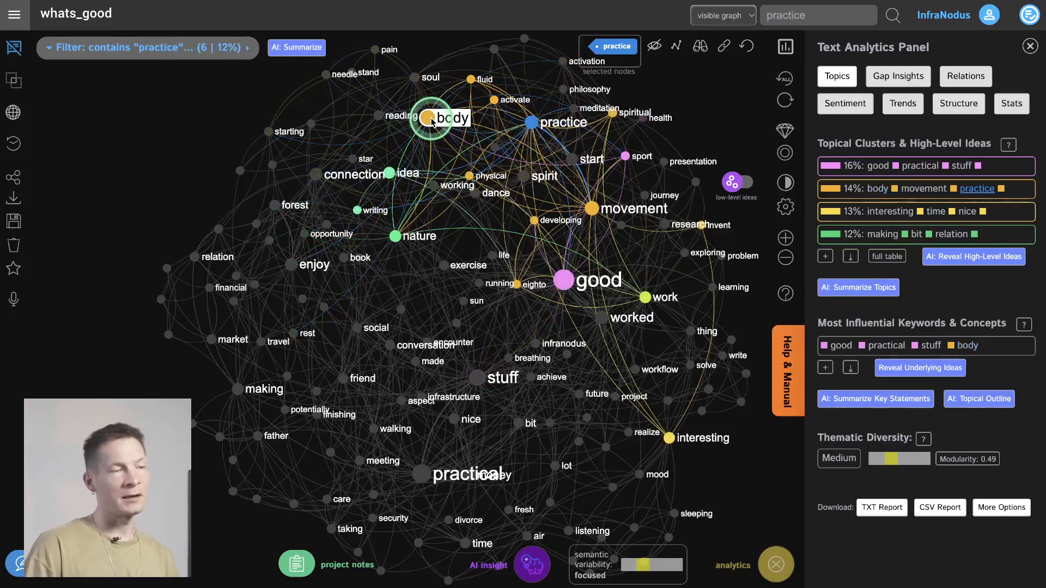
left_click(532, 123)
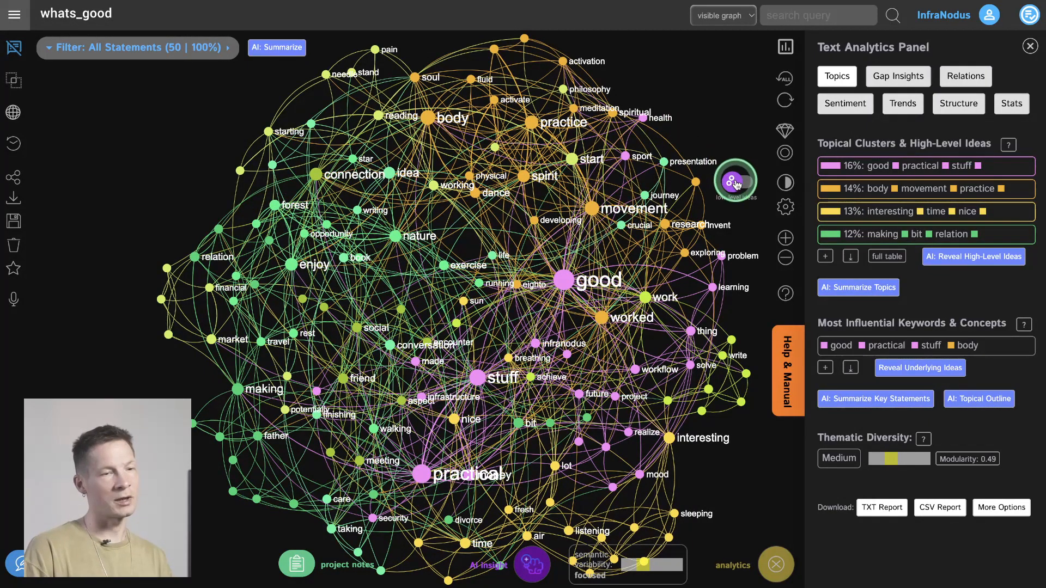
- Highlight the good/practical/stuff, body/movement/practice and interesting/time/nice topical clusters one by one, clearing each highlight
left_click(995, 166)
left_click(995, 167)
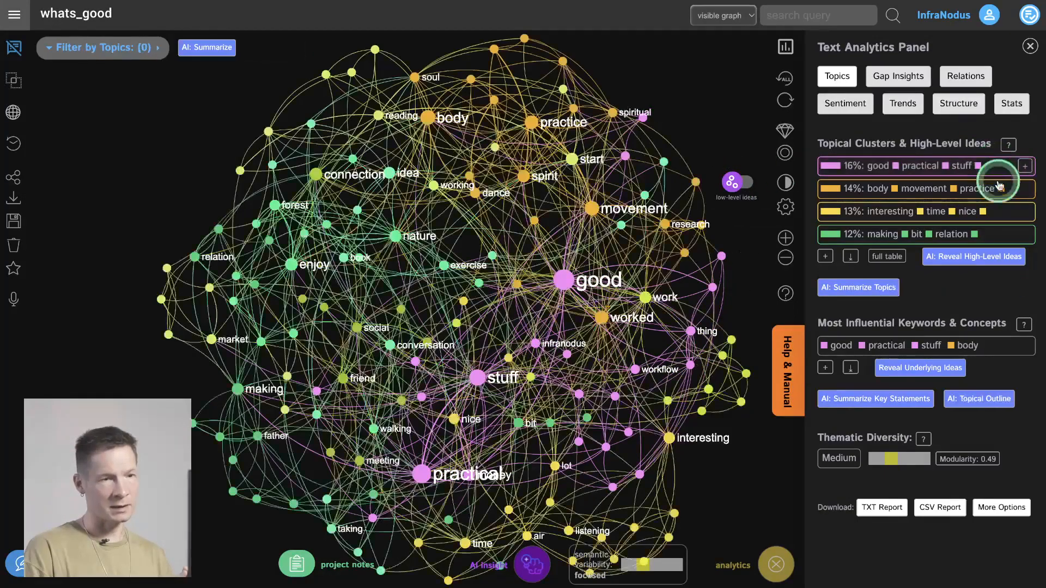
left_click(1014, 191)
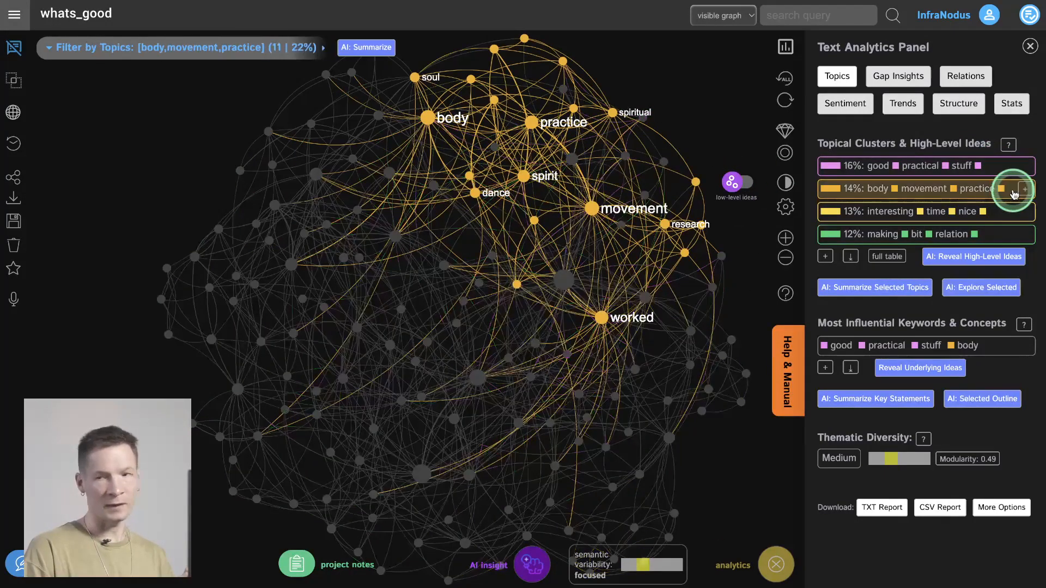
left_click(1014, 192)
left_click(1000, 213)
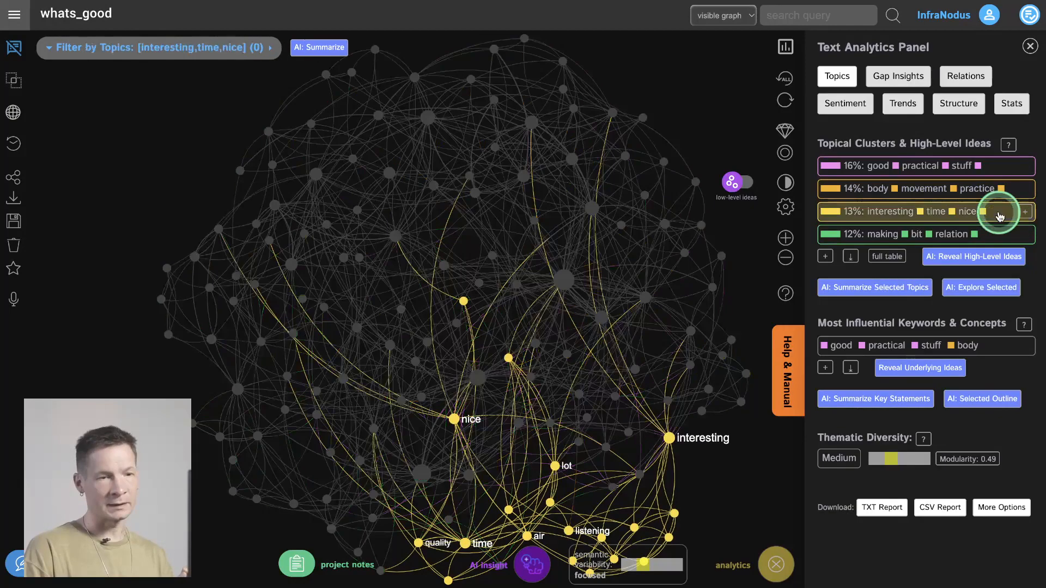
left_click(1000, 214)
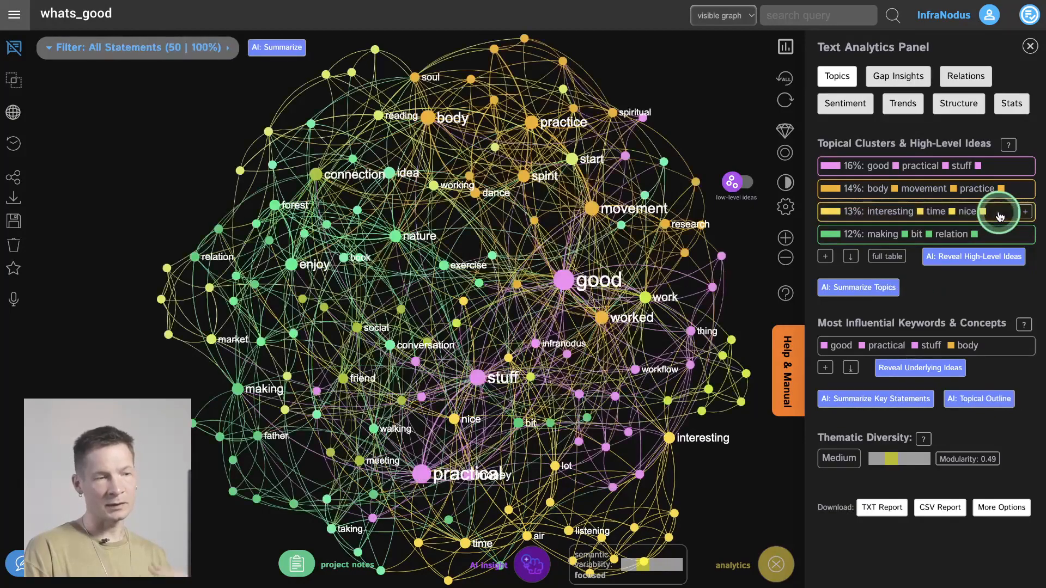
- Switch the graph to AI-generated high-level ideas and expand the topical cluster list to show more topics
left_click(739, 185)
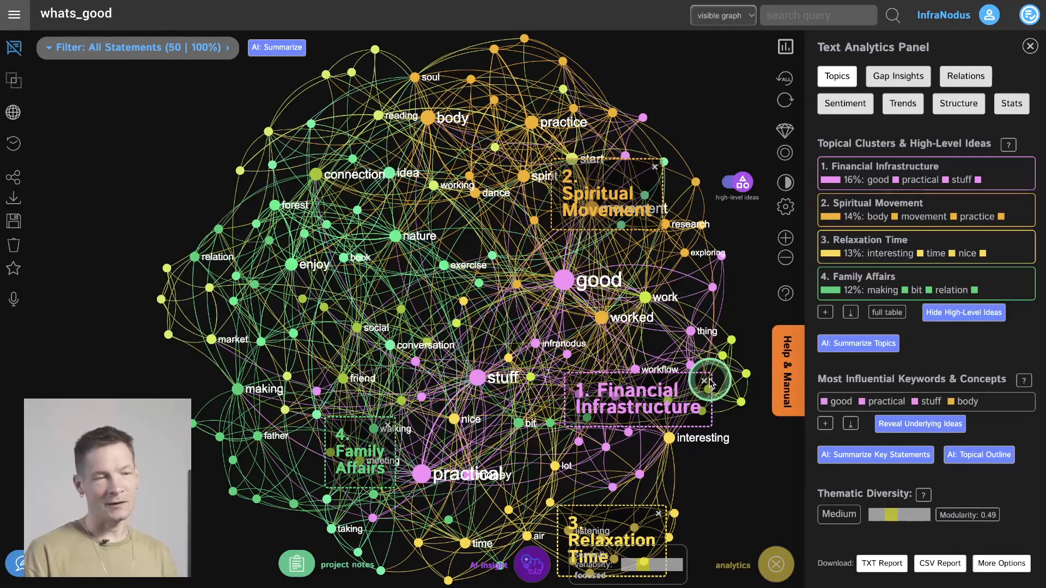
left_click(826, 313)
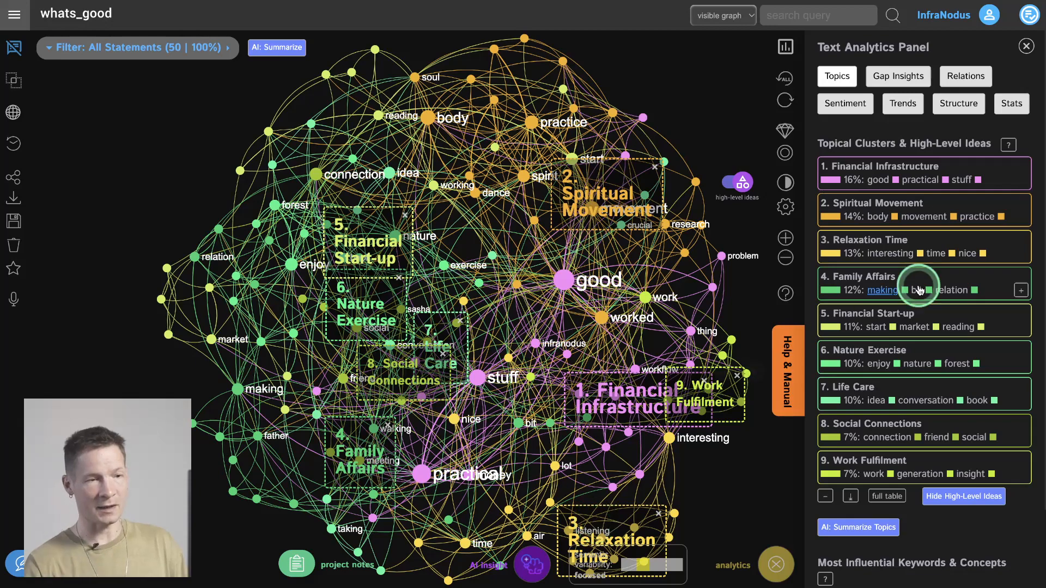
- Highlight the Financial Infrastructure and Spiritual Movement clusters in turn, and restore the full graph
left_click(979, 163)
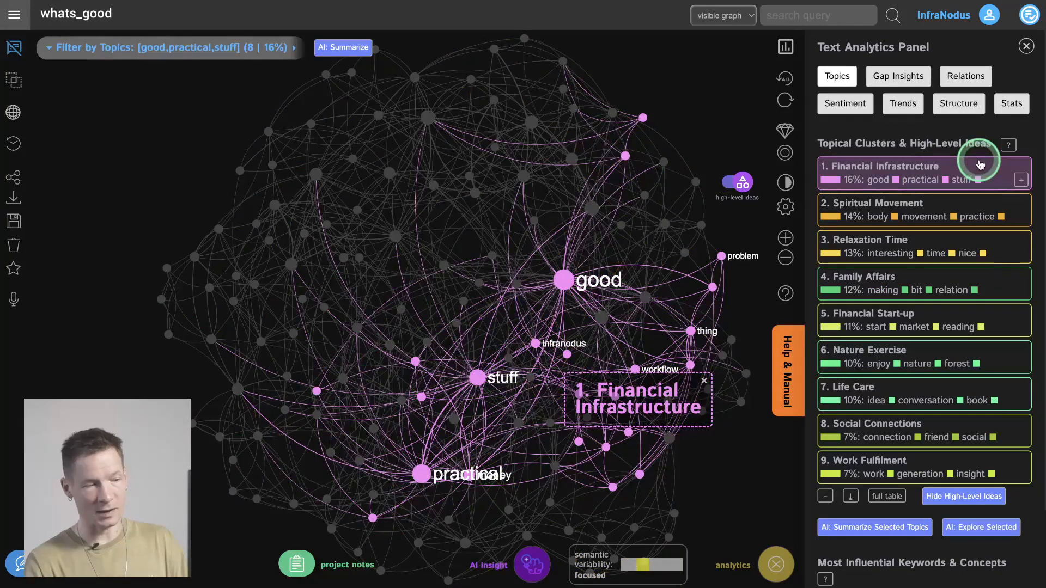
left_click(977, 161)
left_click(963, 203)
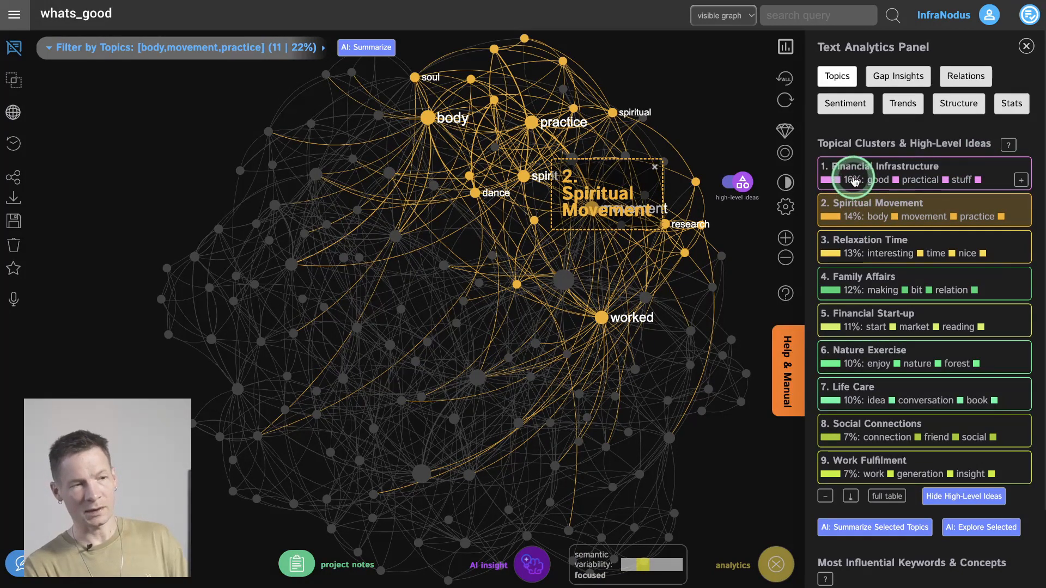
left_click(923, 199)
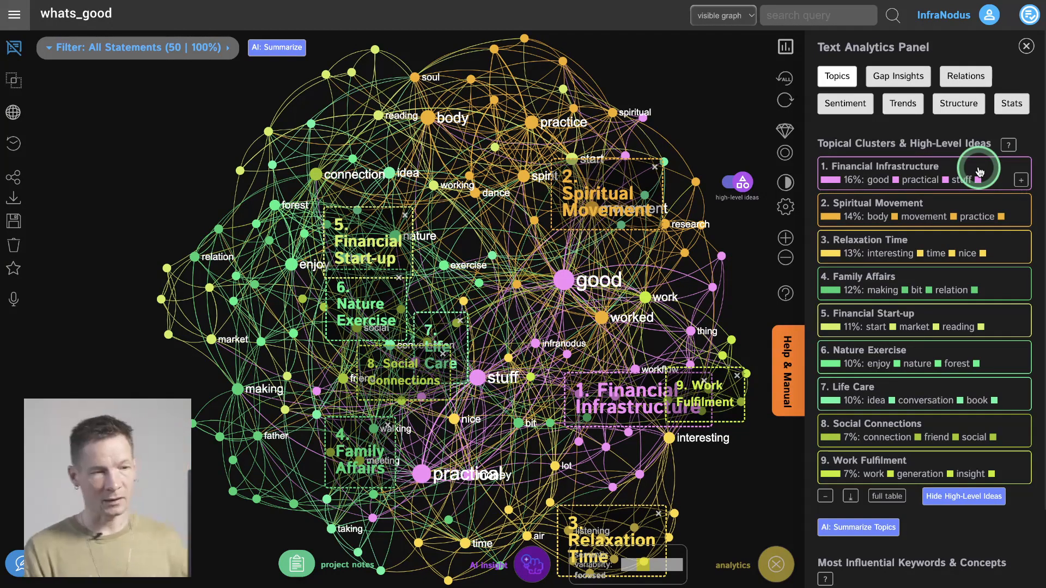
- Open the project notes, look through the saved AI content, and close the notes
left_click(296, 564)
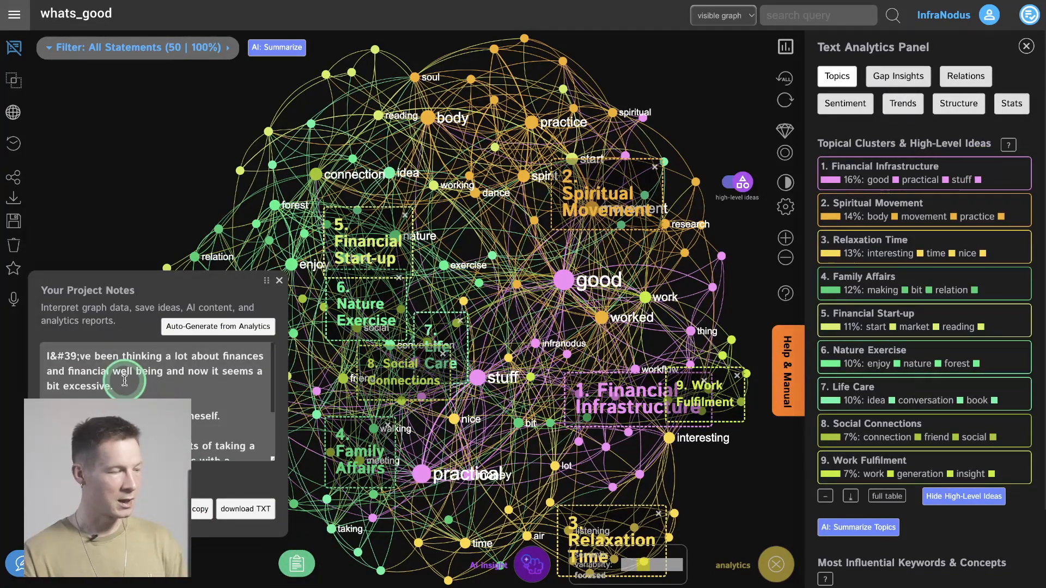
scroll(125, 380, "down", 1)
scroll(124, 381, "down", 2)
scroll(131, 384, "up", 4)
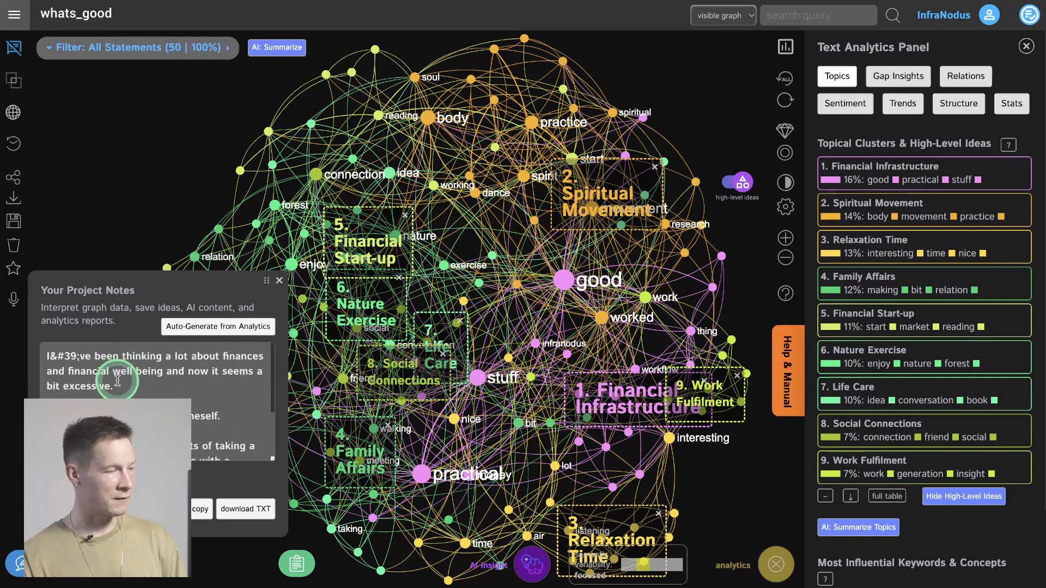
left_click(137, 387)
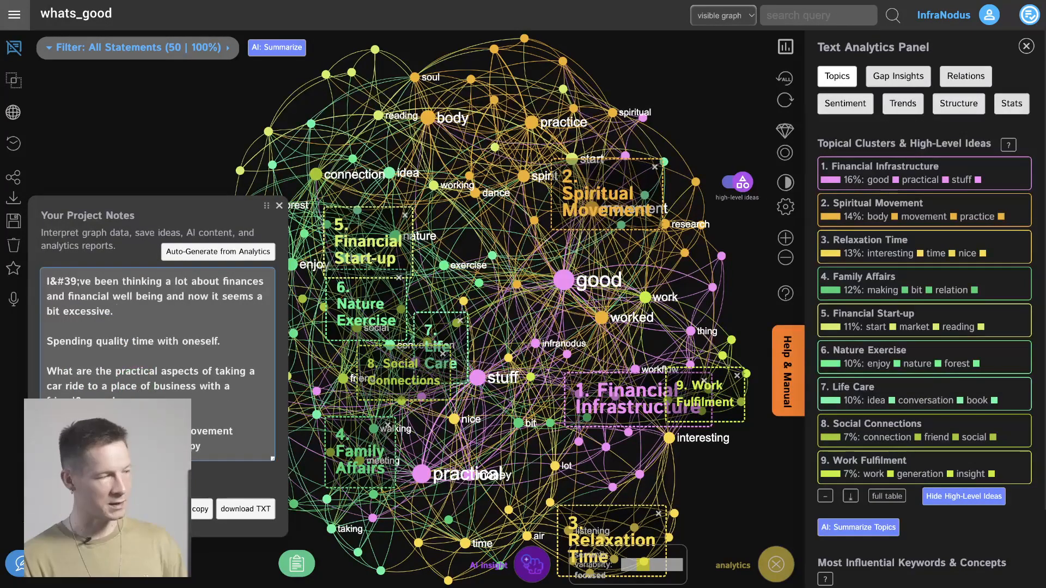
left_click(278, 206)
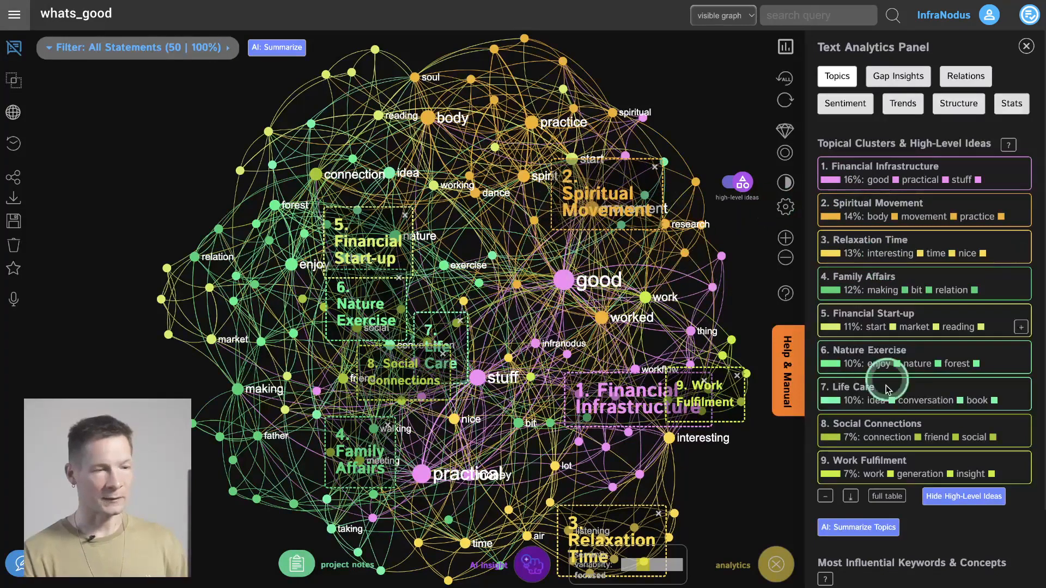
- Collapse the topic list and highlight in the network the structural gap between Family Affairs and Relaxation Time
left_click(825, 495)
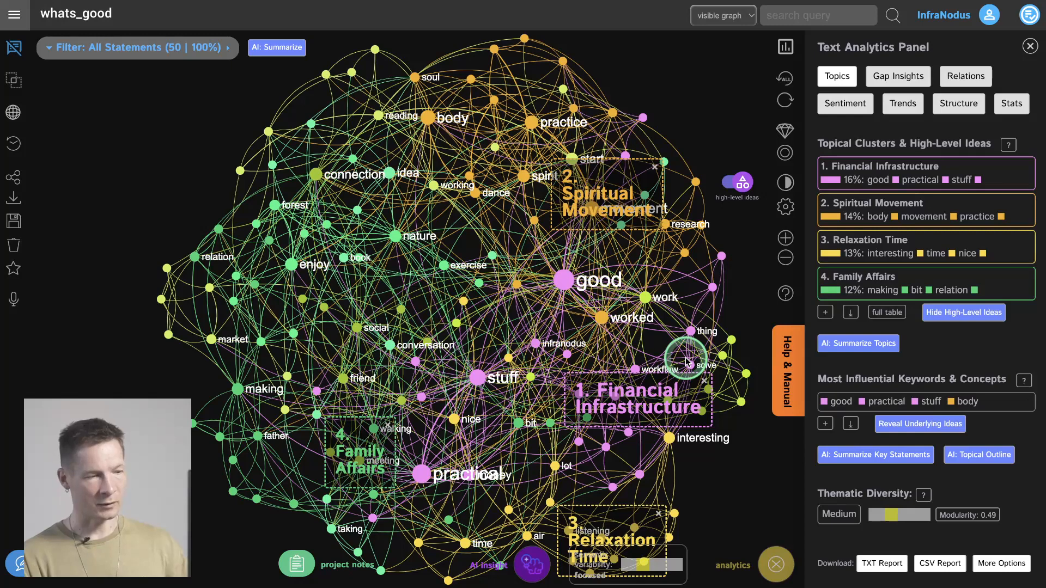
left_click(888, 80)
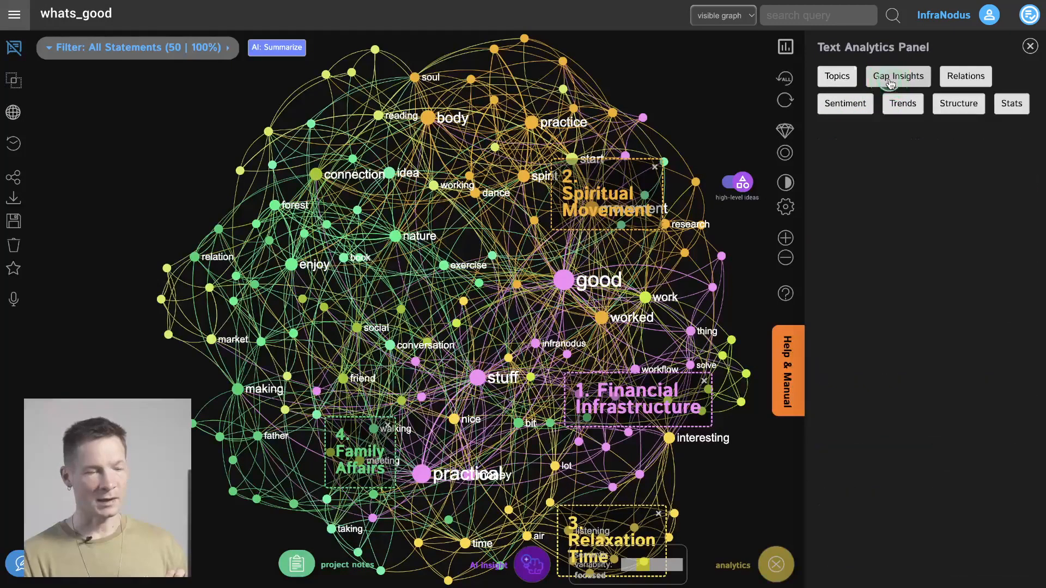
left_click(854, 269)
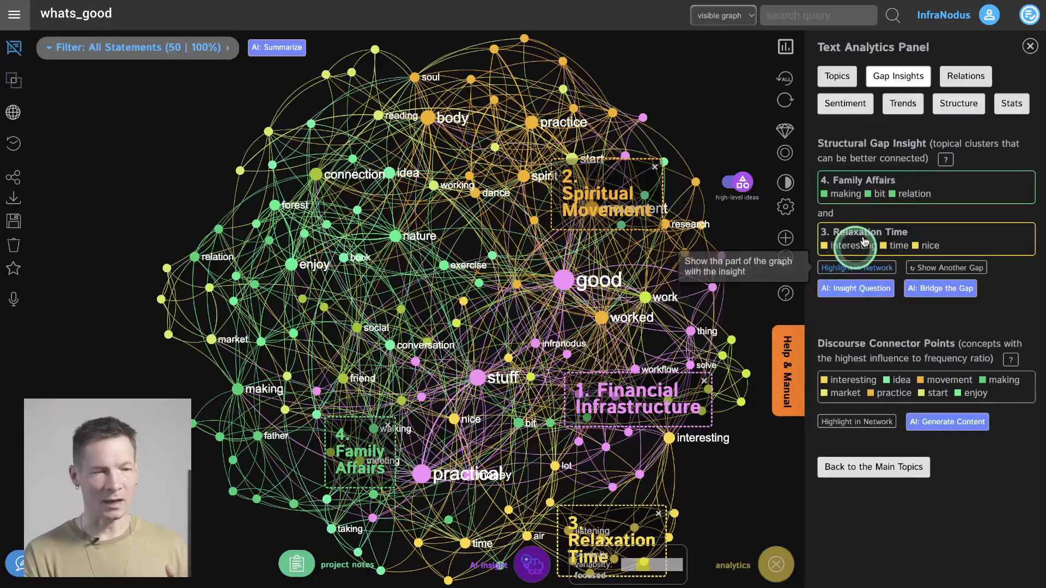
left_click(864, 268)
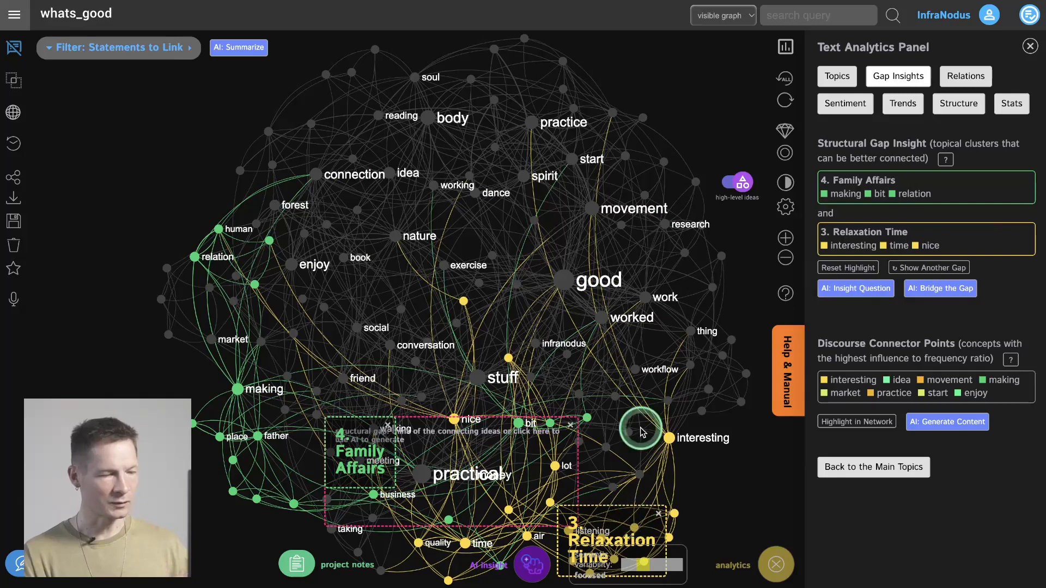
left_click_drag(641, 428, 627, 367)
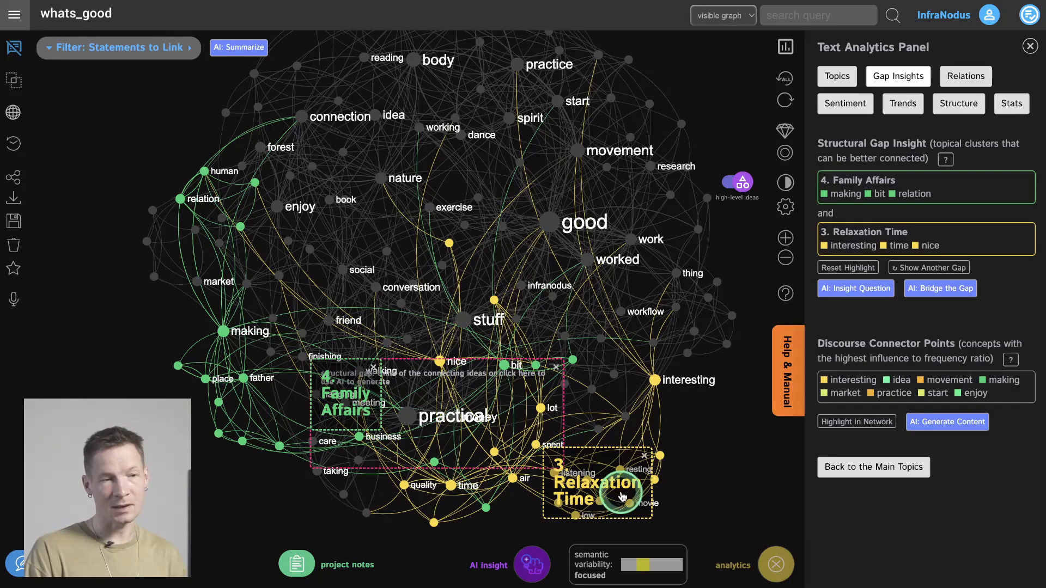
- Generate an AI insight question bridging Family Affairs and Relaxation Time, and highlight the gap in the network again with the statements list hidden
left_click(847, 290)
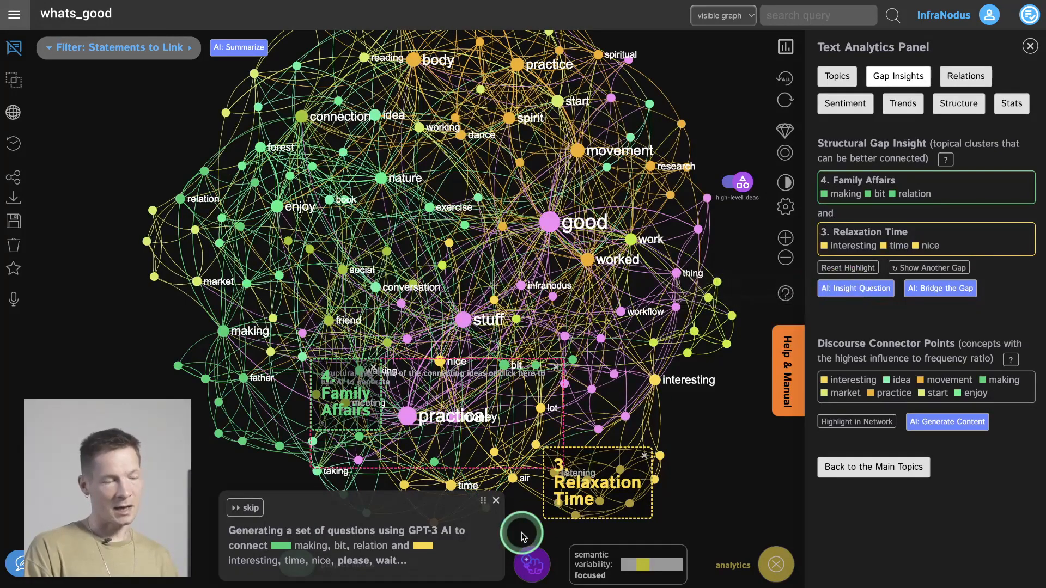
left_click(530, 566)
left_click(530, 566)
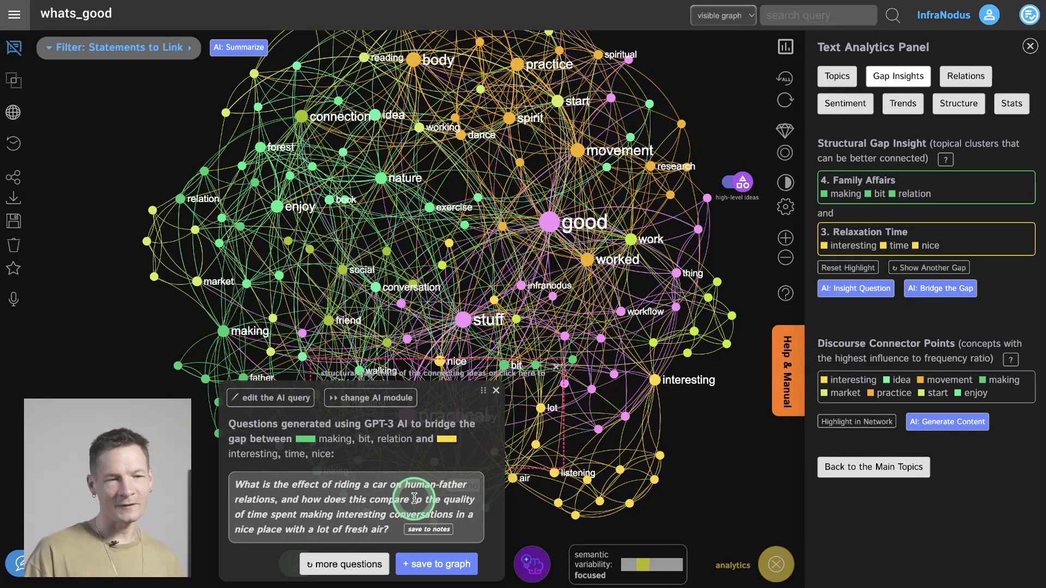
left_click(857, 269)
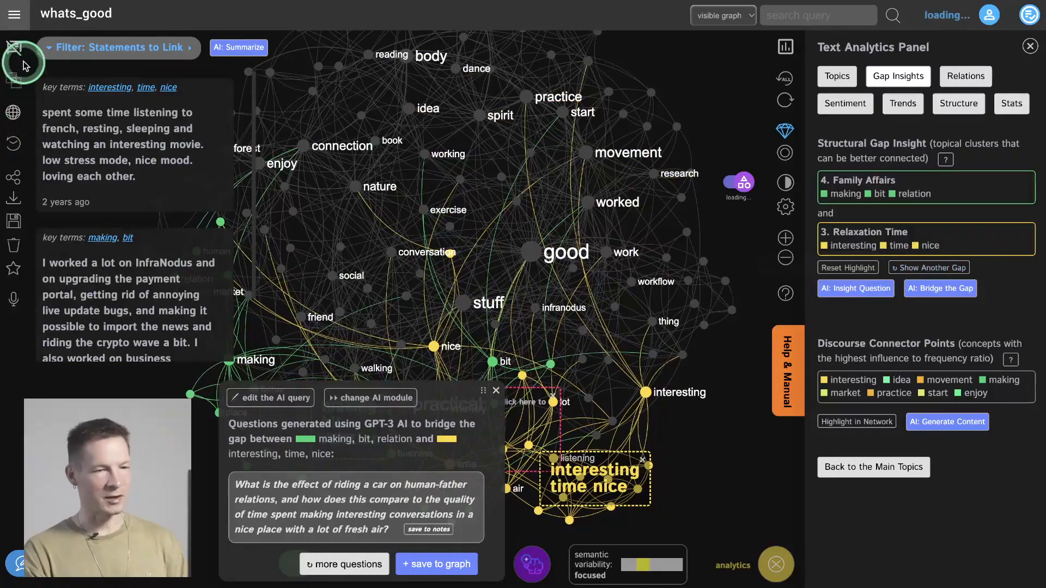
left_click(14, 48)
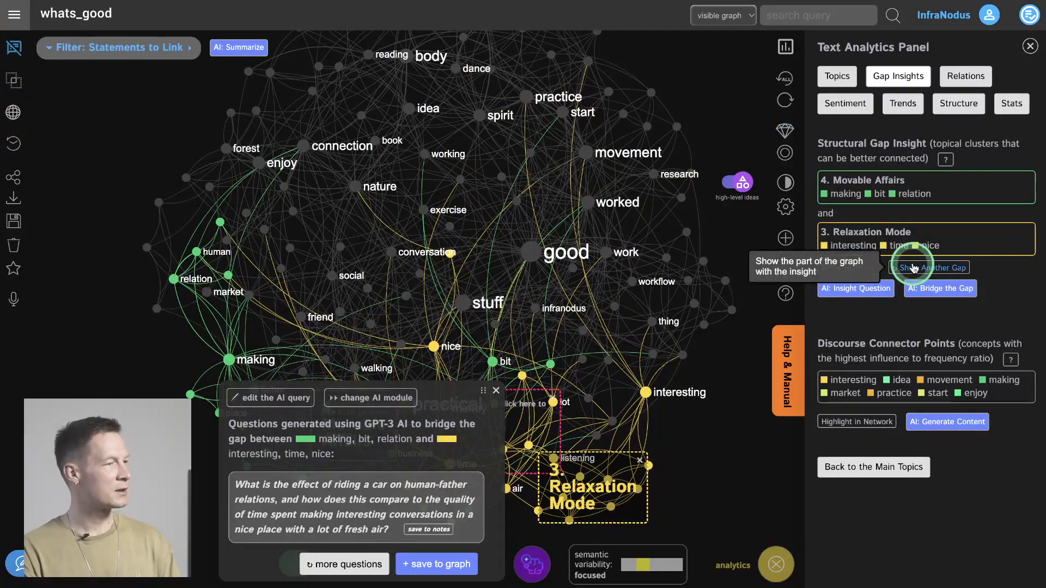
- Dismiss the generated question and step through two further structural gaps, ending on Nature Exercise and Financial Start
left_click(910, 267)
left_click(493, 394)
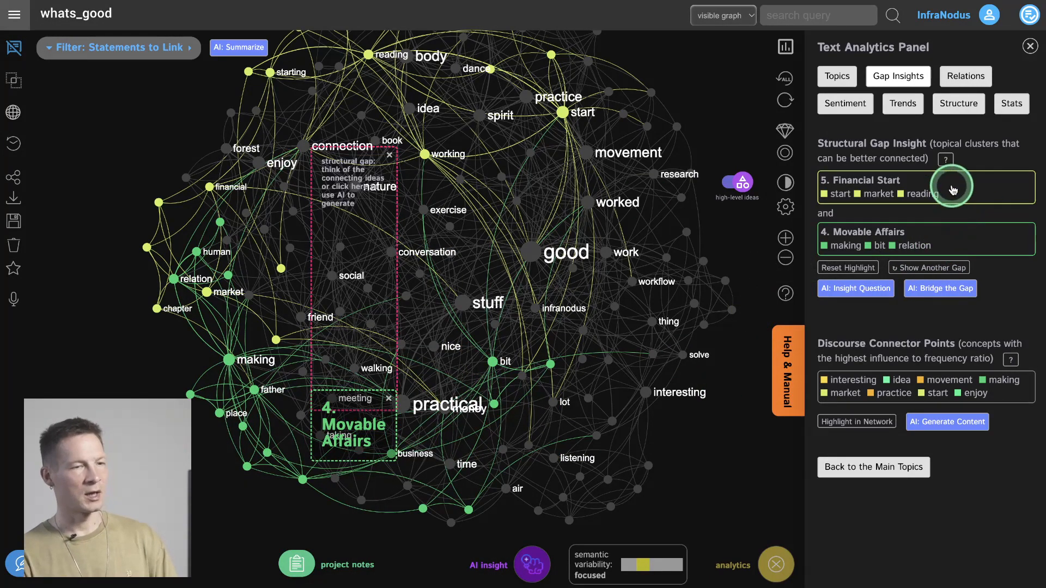
left_click(935, 268)
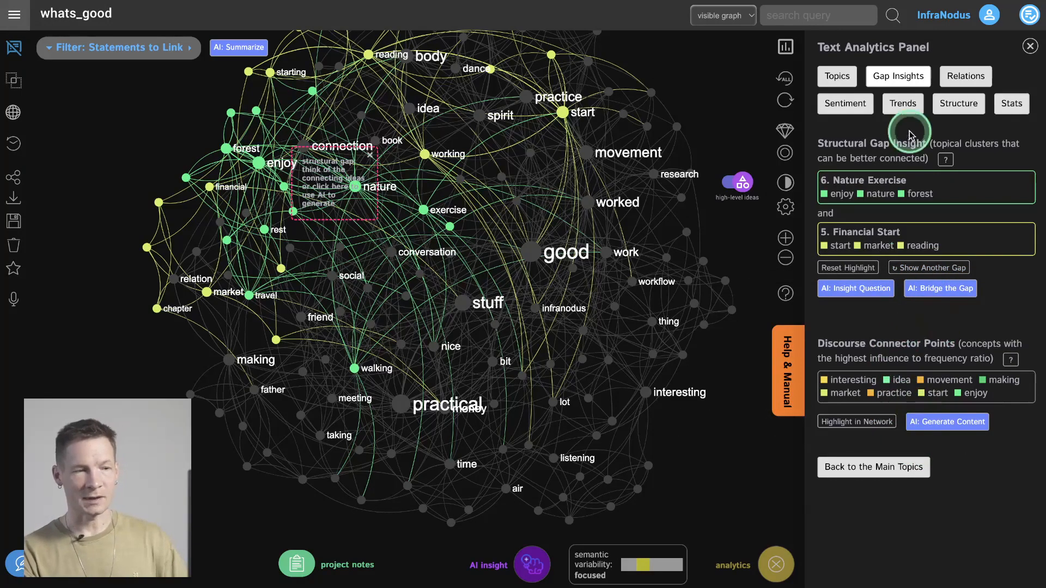
- Restore the full graph, generate AI ideas from the discourse connector points and highlight those concepts in the network
left_click(786, 80)
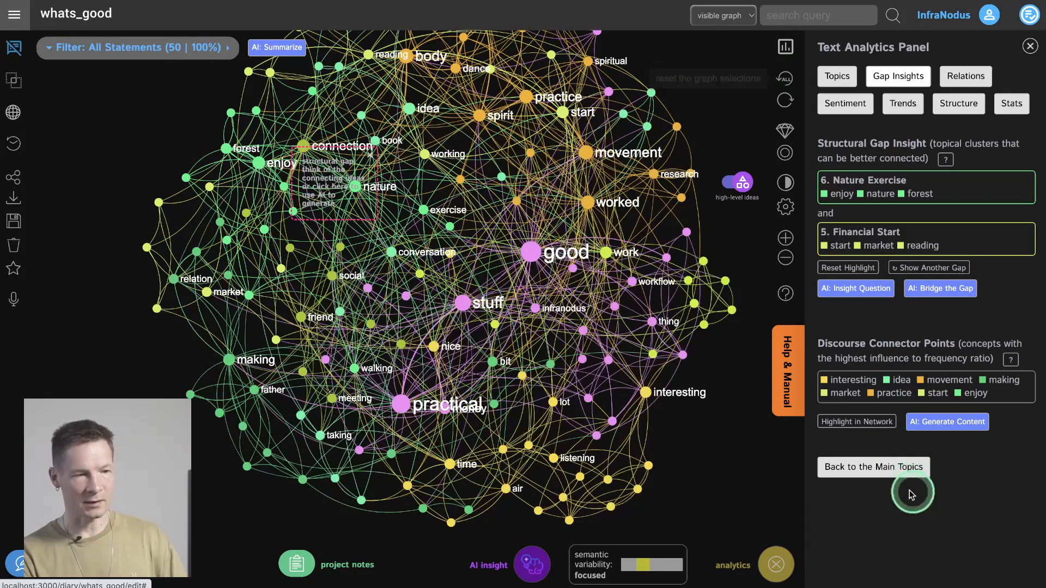
left_click(943, 423)
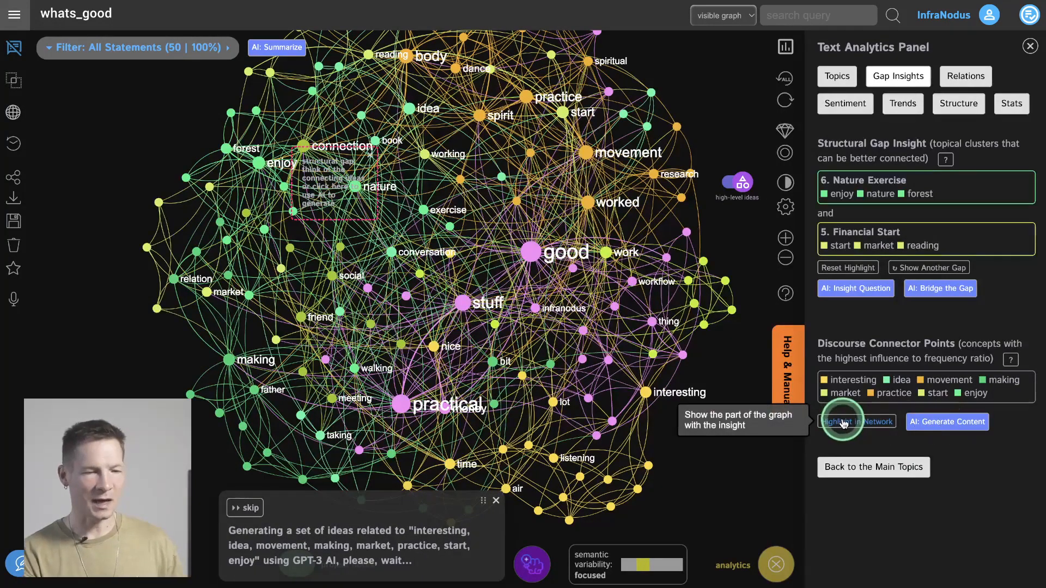
left_click(843, 423)
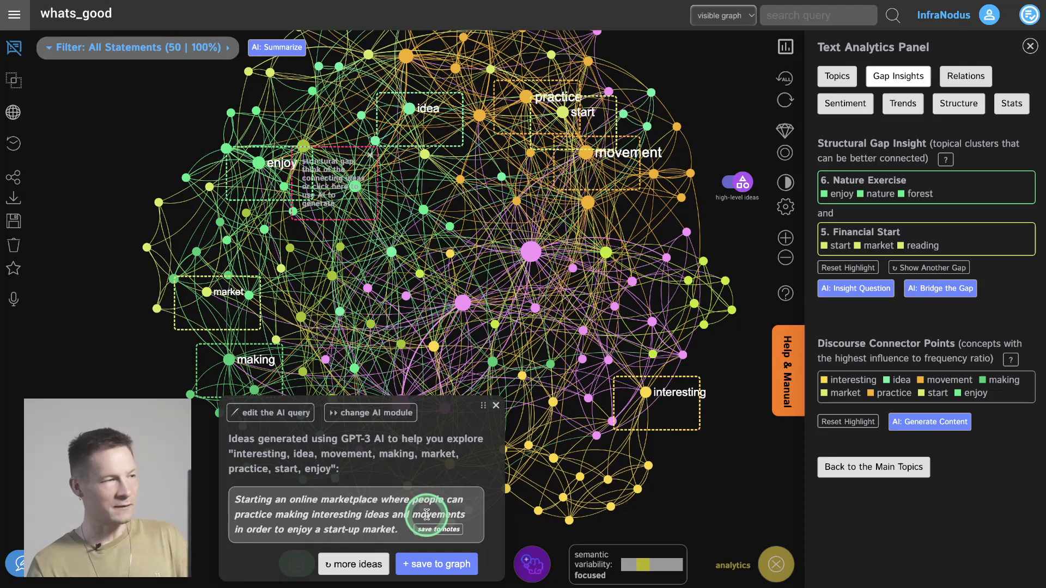
- Open the private graph whats_bad and close its AI advice and text import boxes to clear the view
left_click(16, 18)
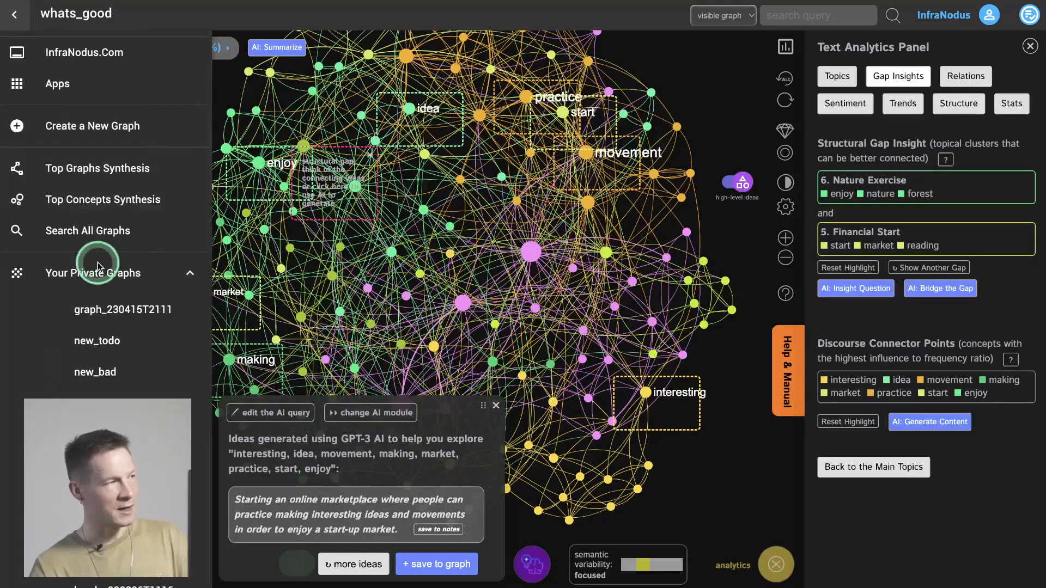
scroll(109, 272, "down", 10)
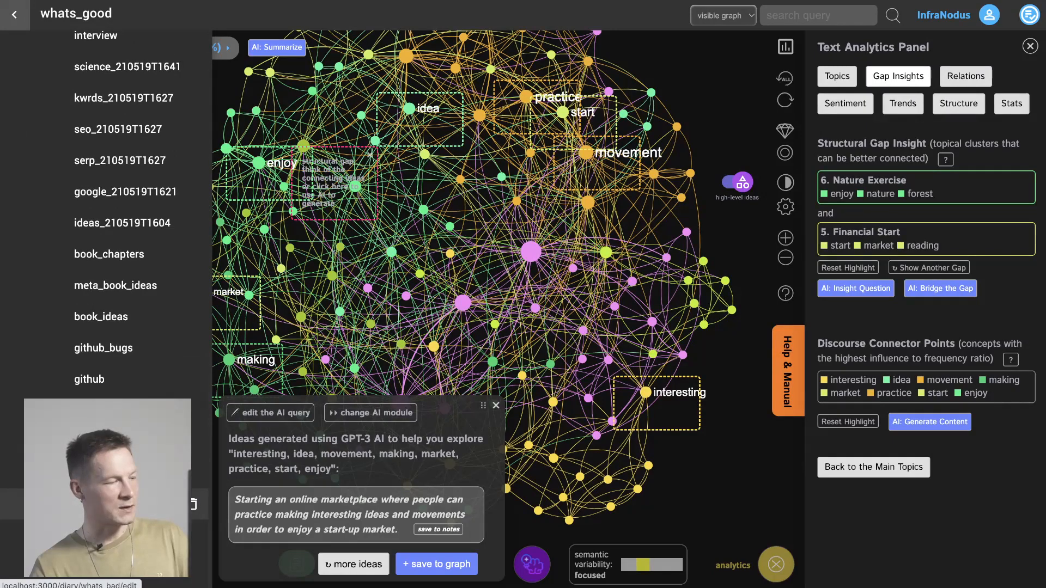
left_click(193, 504)
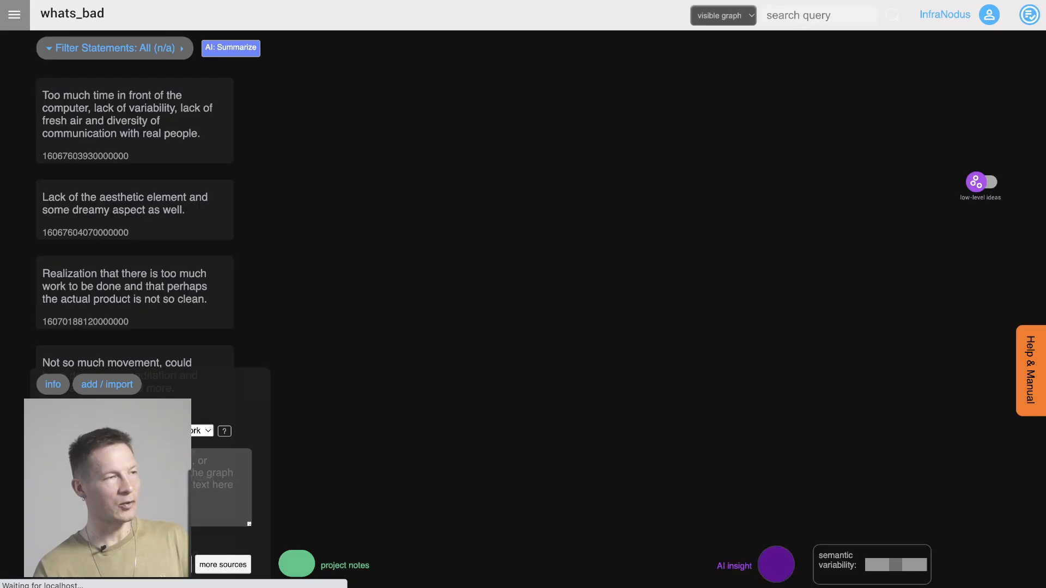
left_click(227, 417)
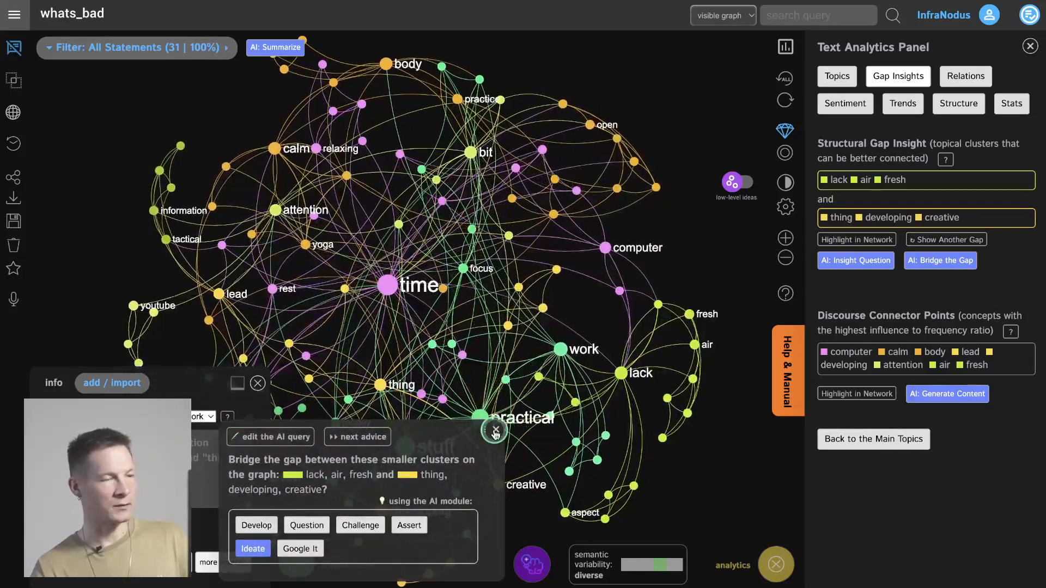
left_click(495, 432)
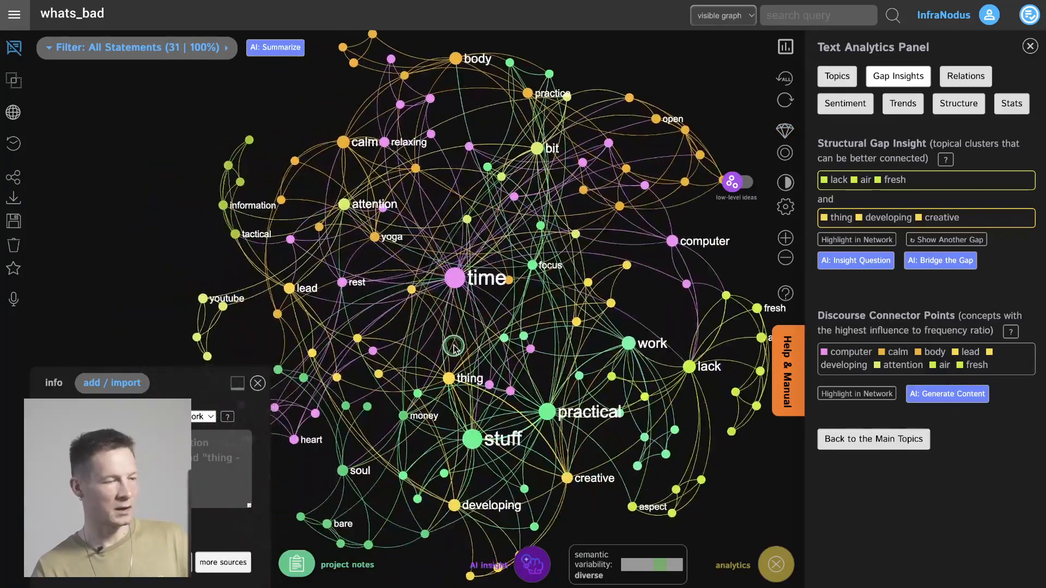
left_click(259, 383)
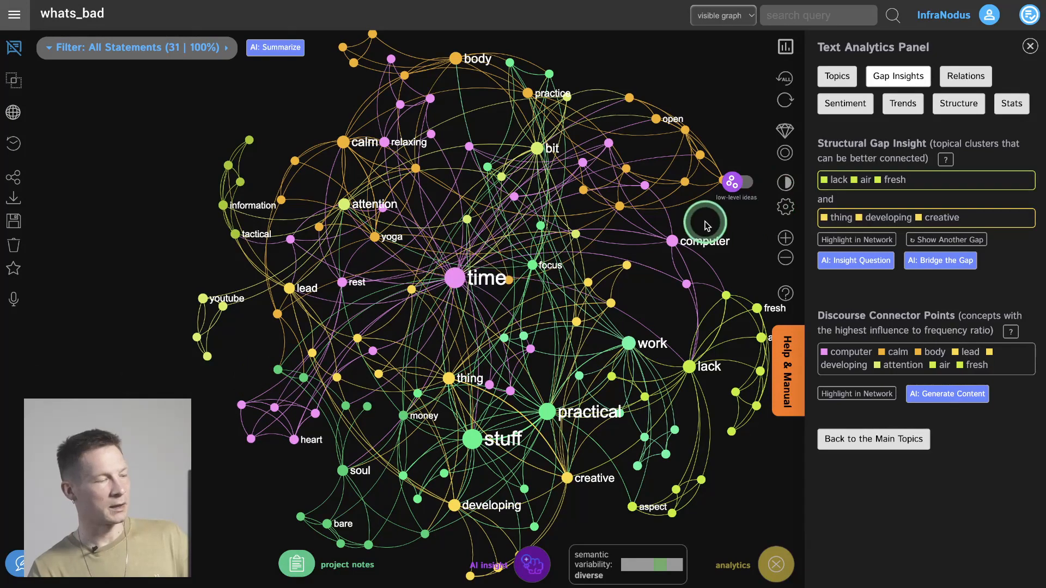
- Switch the whats_bad graph to AI-generated high-level ideas and display its main topical clusters in the network
left_click(739, 186)
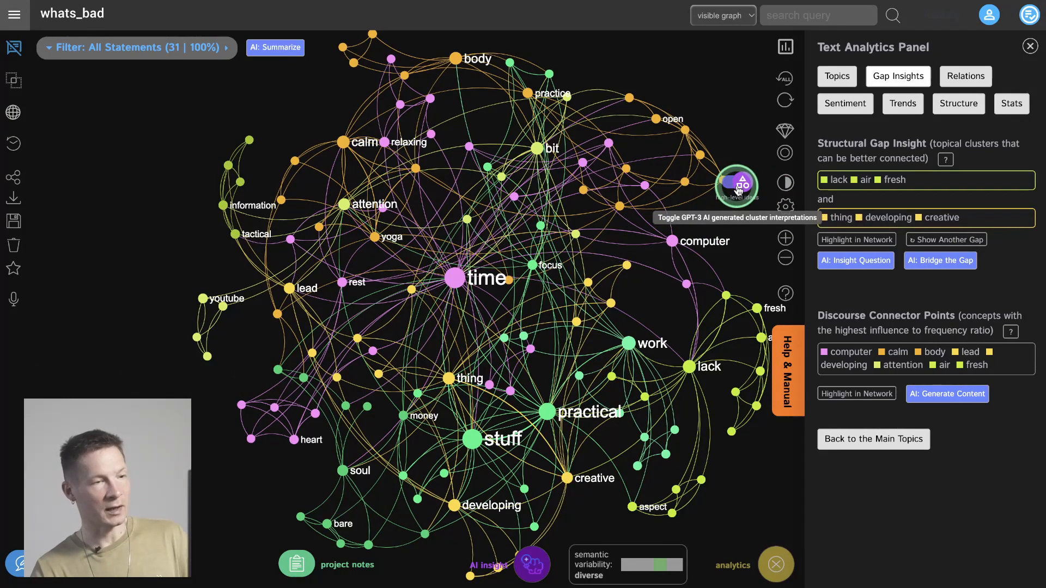
left_click(837, 99)
left_click(837, 77)
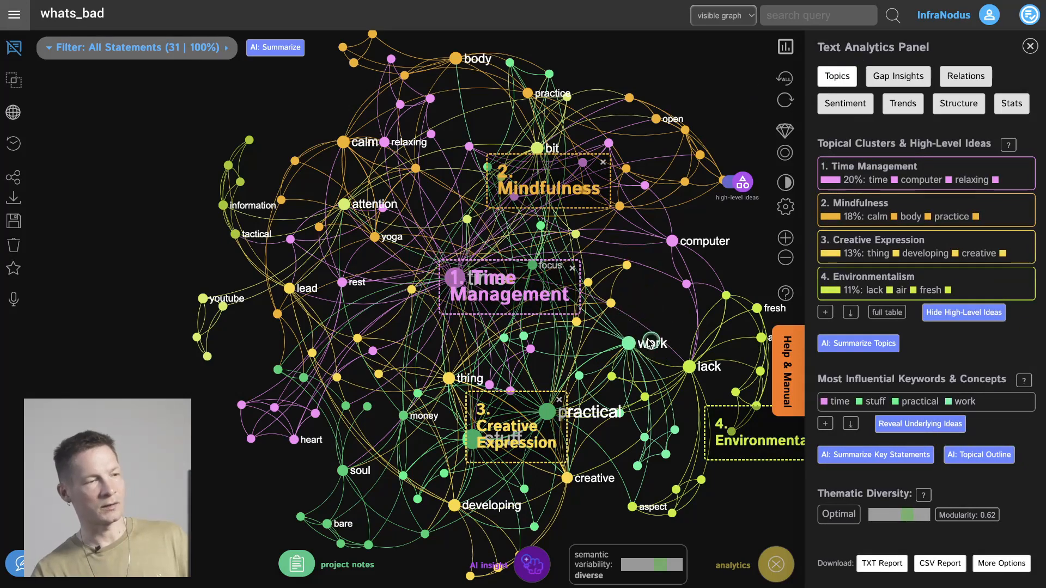
left_click_drag(656, 342, 562, 330)
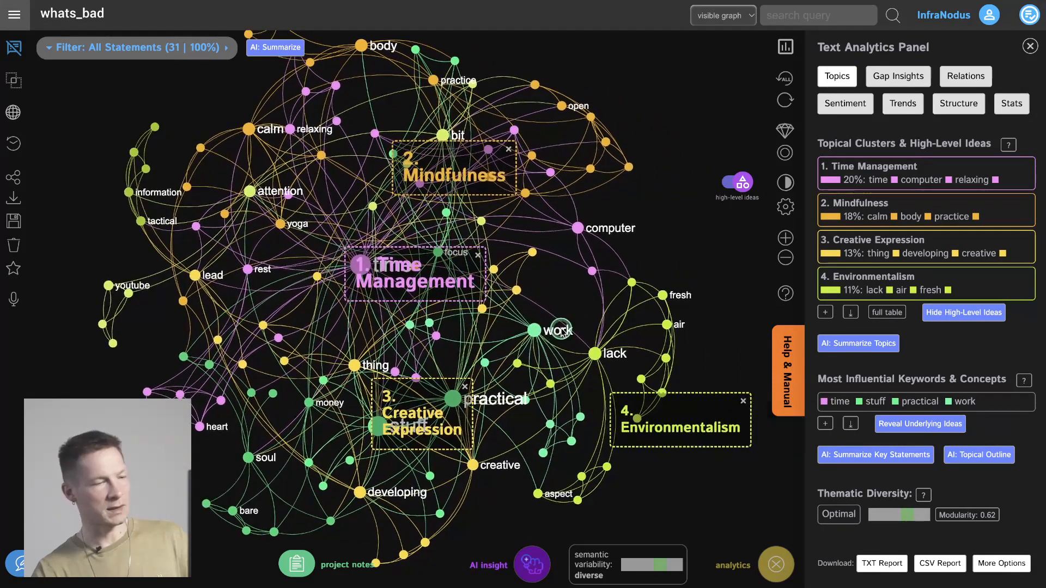